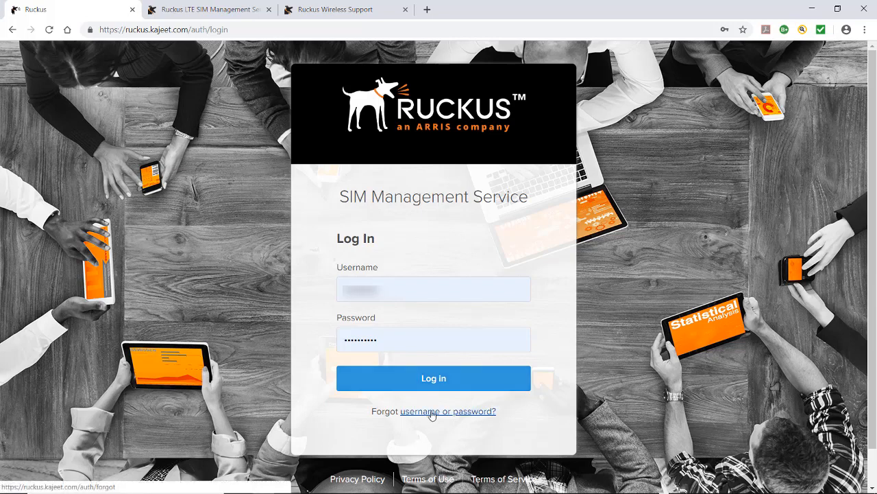
Look at the username and password recovery page, then return and log in to the SIM Management Service with the prefilled credentials
left_click(432, 411)
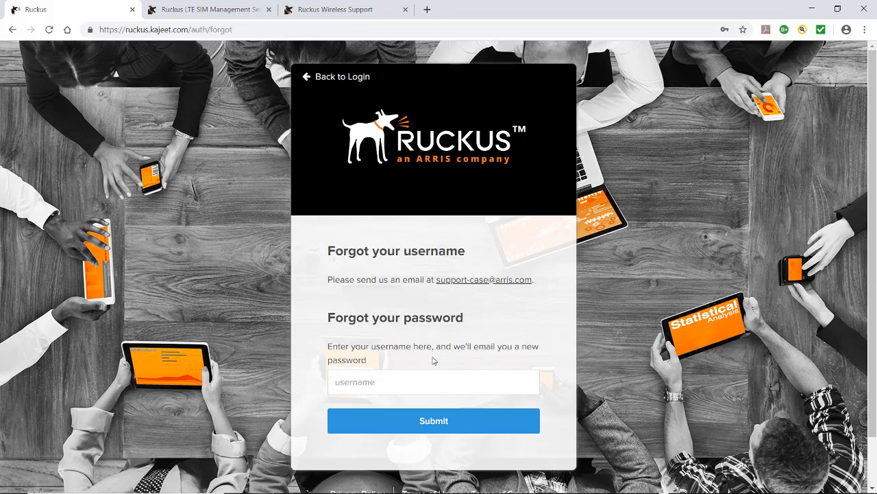
left_click(341, 78)
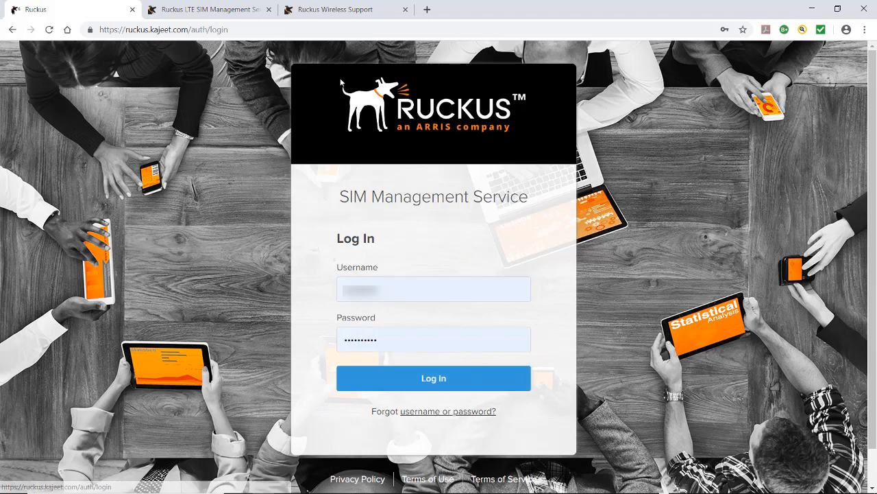
left_click(433, 381)
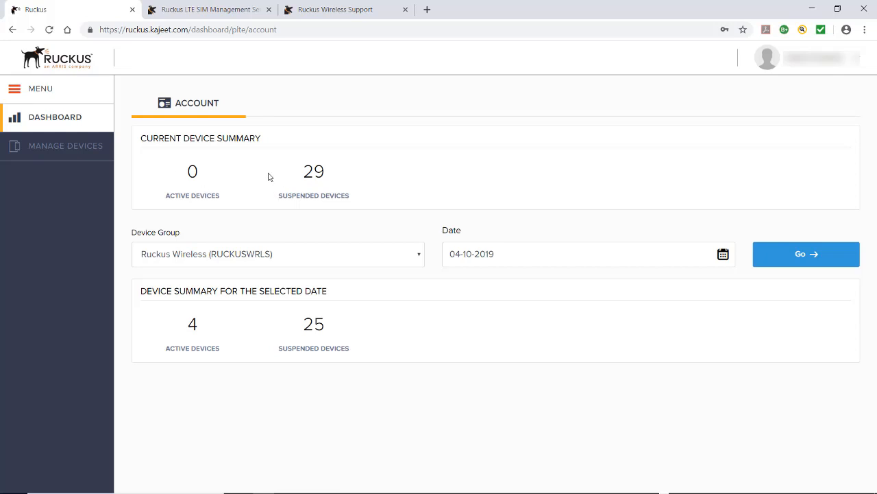
Collapse the navigation sidebar and display the Ruckus Wireless device summary for 03-03-2019
left_click(36, 96)
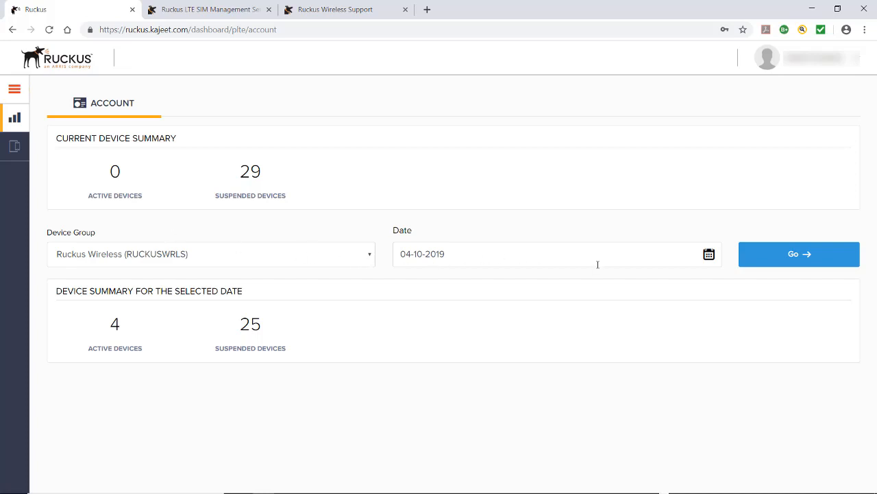
left_click(709, 254)
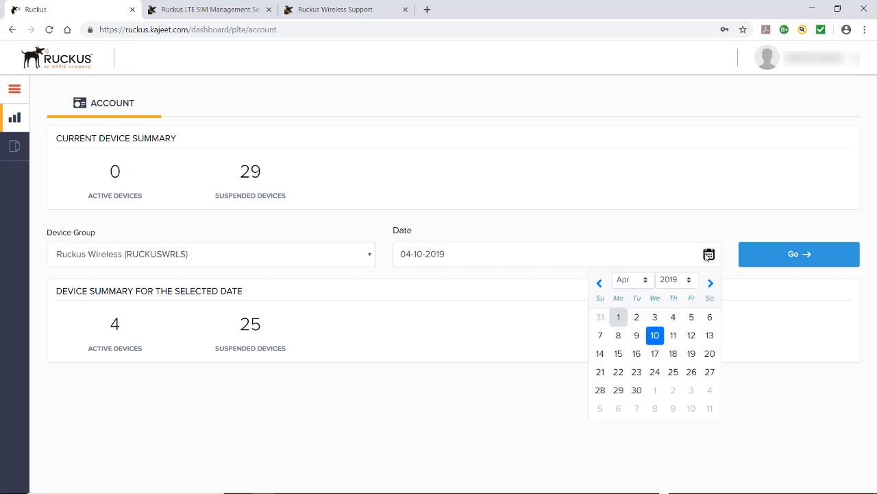
left_click(600, 283)
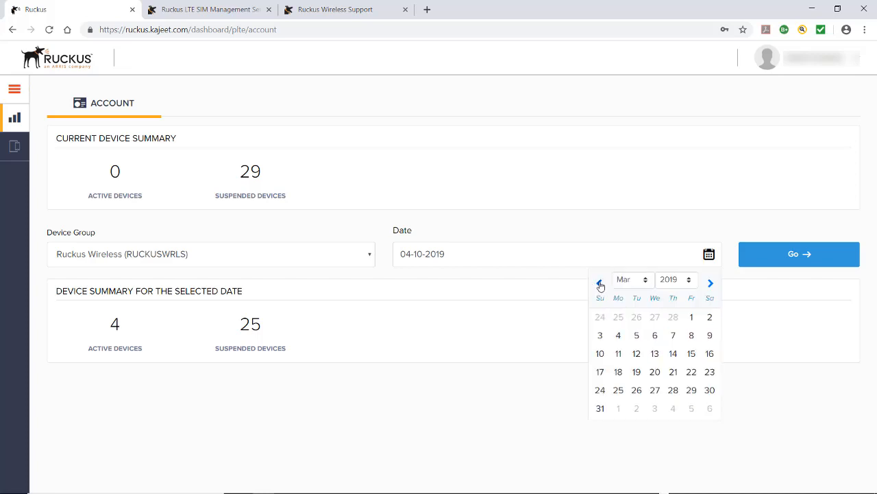
left_click(600, 335)
left_click(788, 258)
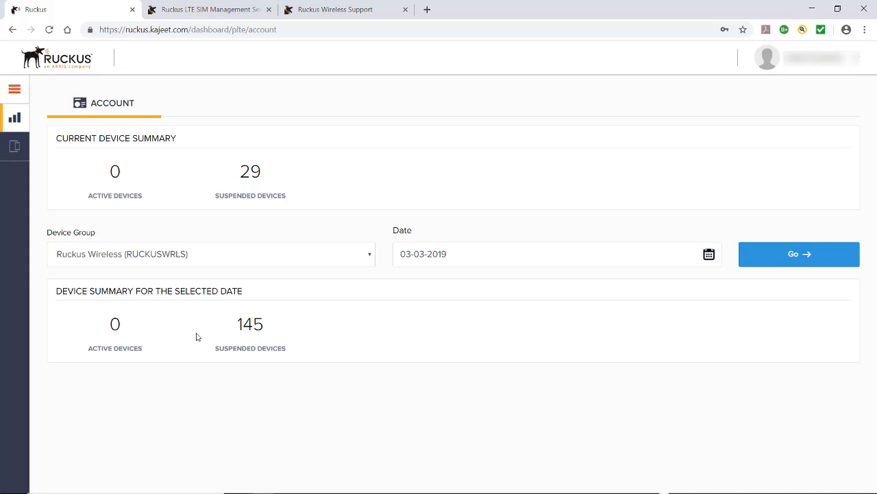
Set the device summary date back to 04-10-2019 and reload the summary
left_click(710, 255)
left_click(710, 283)
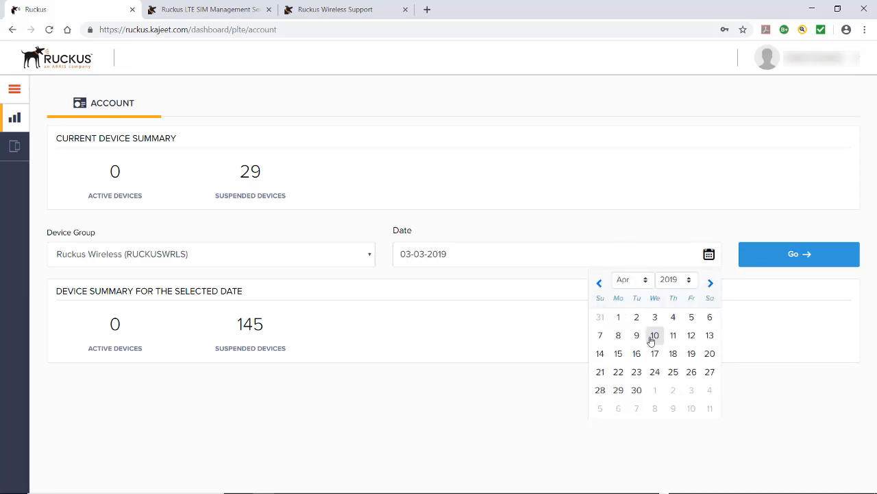
left_click(655, 336)
left_click(758, 264)
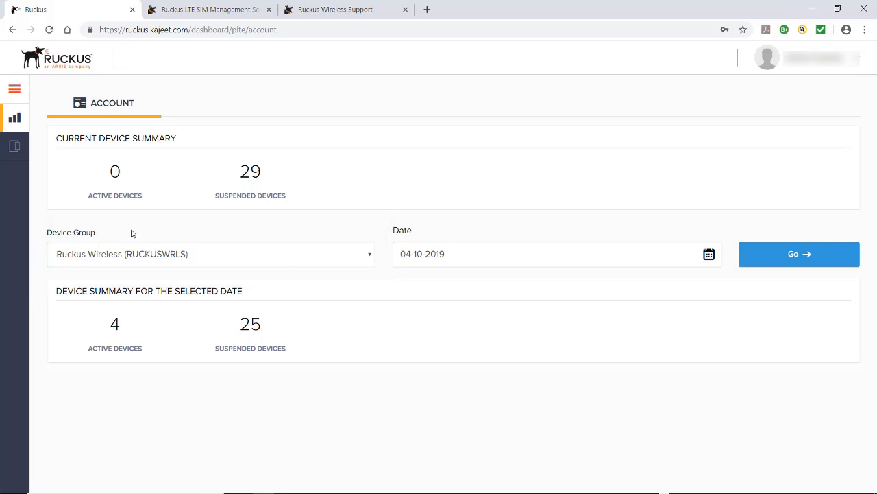
Display the device summary for the American Tower Company (RCKSAMRTWR) device group
left_click(368, 258)
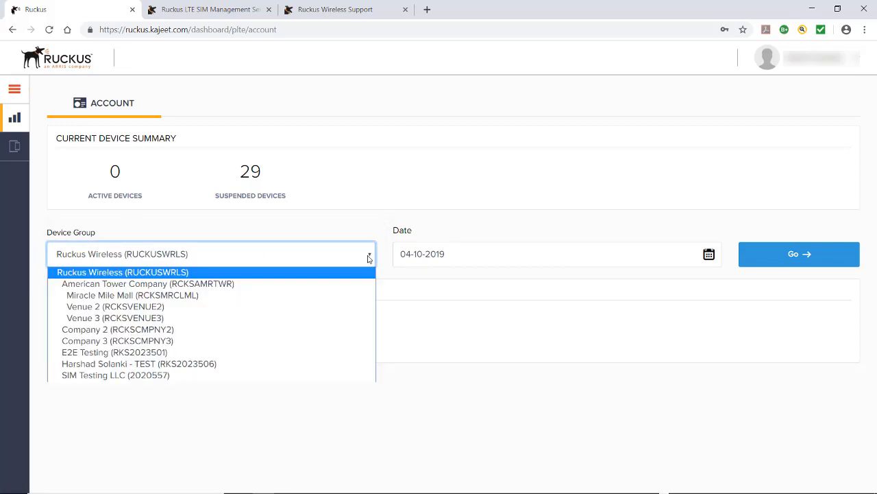
left_click(231, 287)
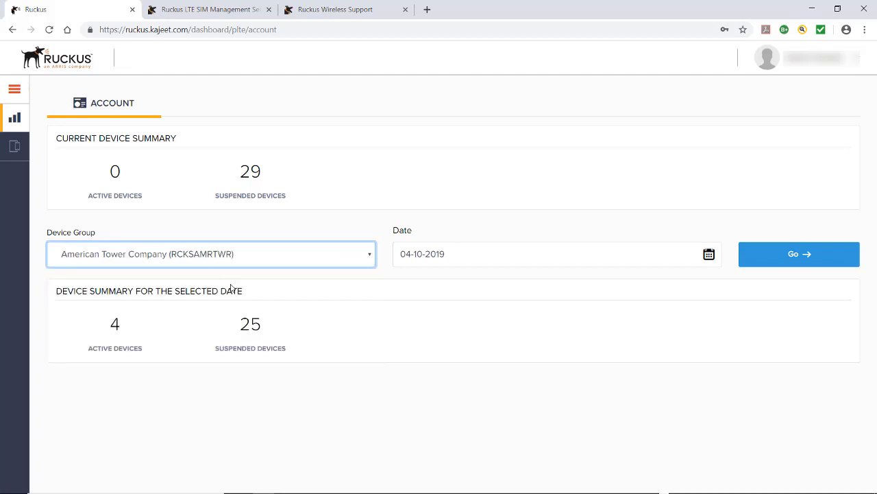
left_click(766, 252)
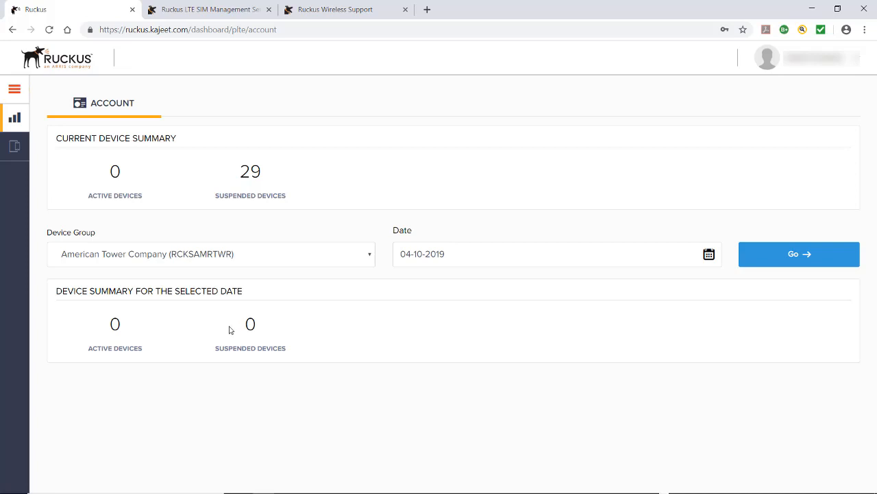
Switch the device summary back to the Ruckus Wireless (RUCKUSWRLS) device group and reload it
left_click(369, 257)
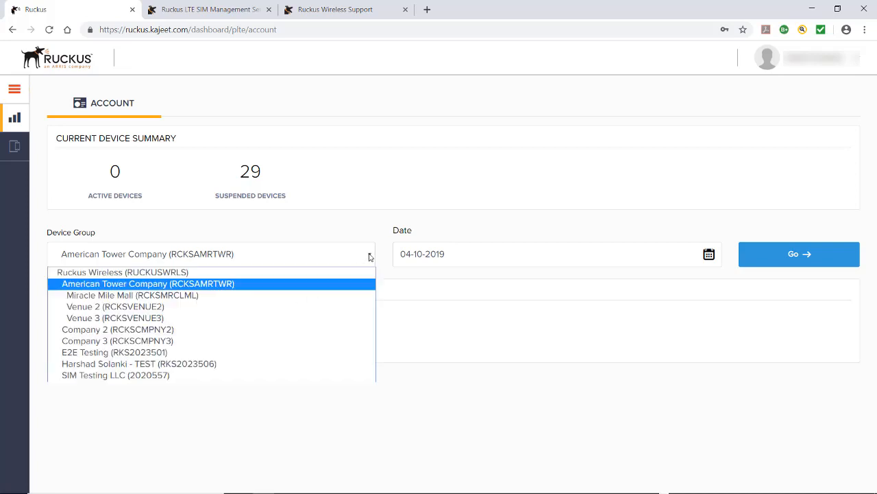
left_click(146, 273)
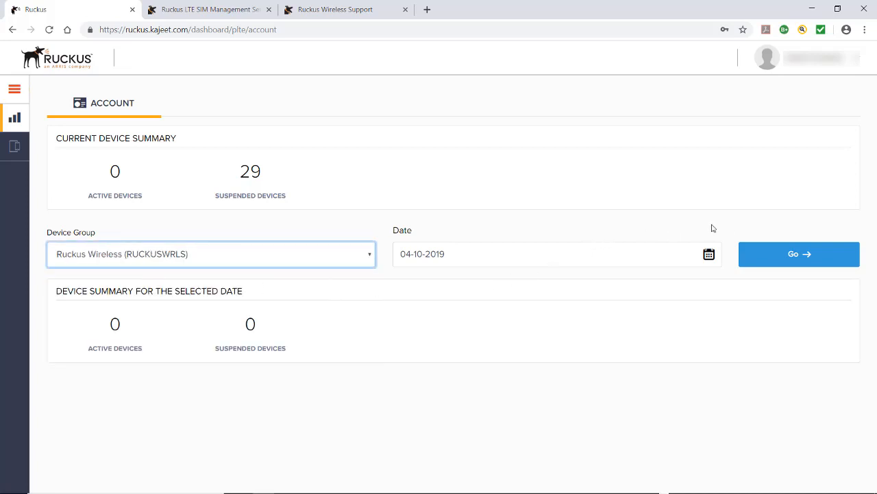
left_click(758, 252)
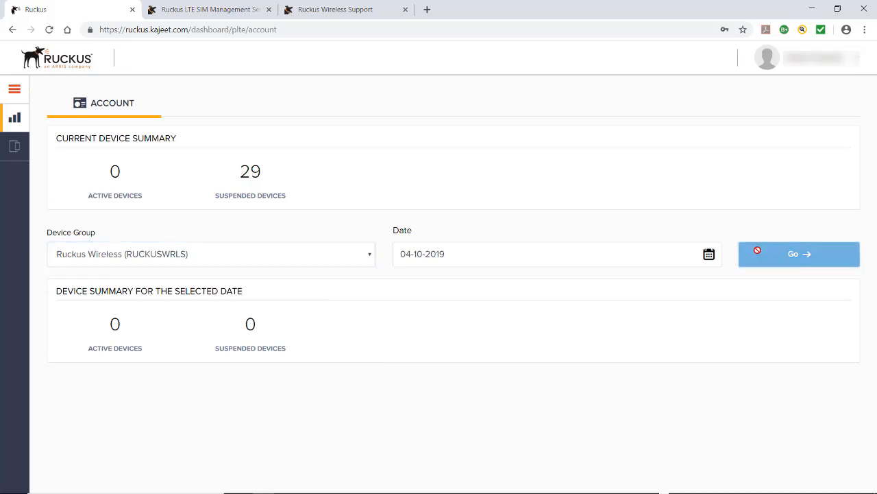
Expand the navigation sidebar, open the device management page and look through the device list
left_click(15, 90)
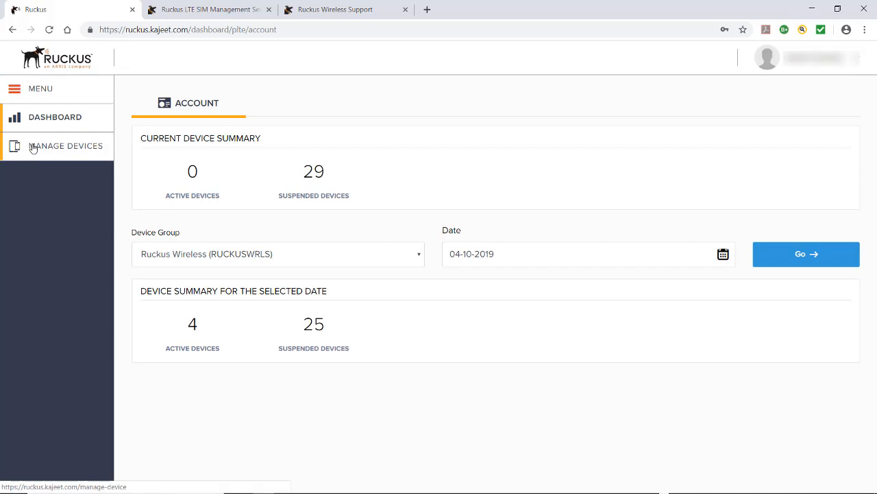
left_click(33, 148)
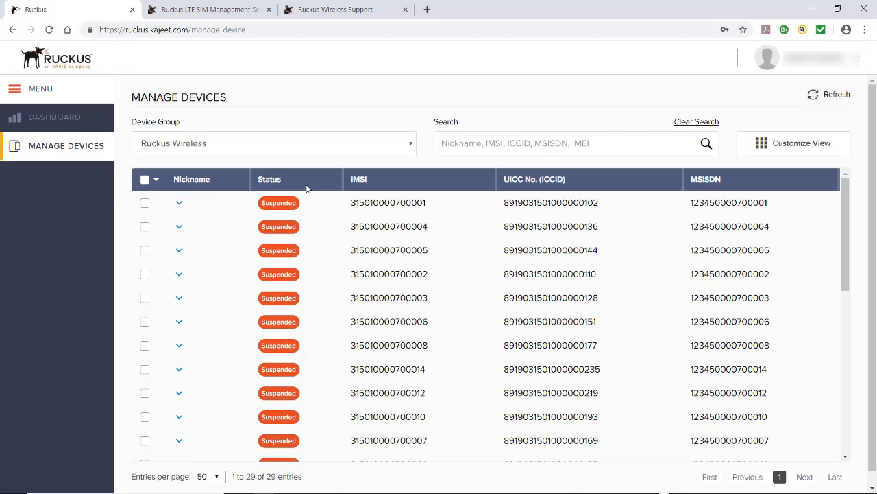
scroll(304, 226, "down", 4)
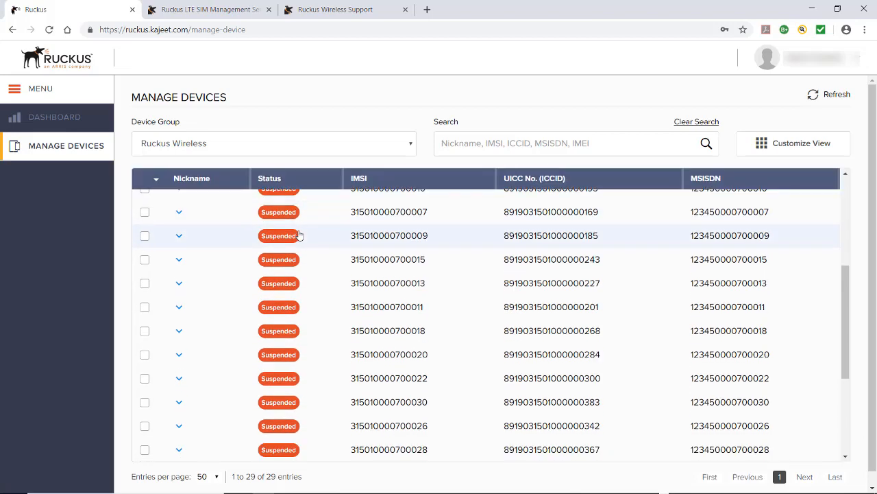
scroll(304, 232, "up", 4)
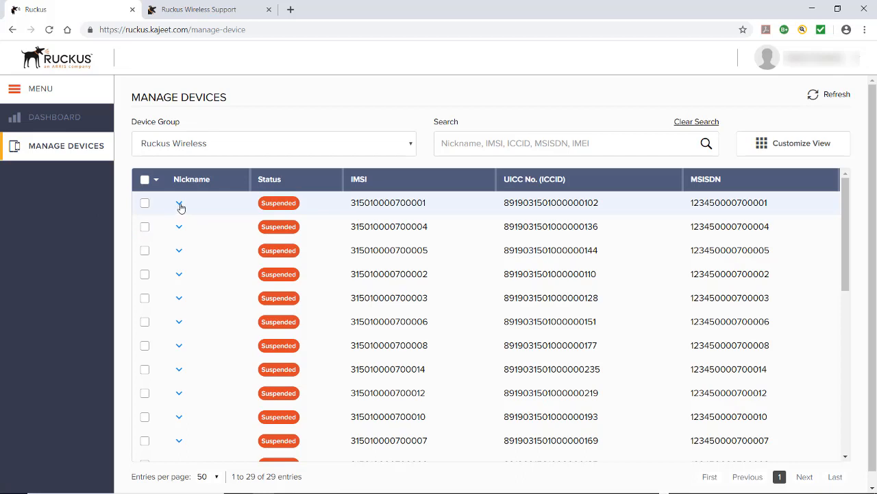
Un-suspend the first device in the list from its details, confirm the un-suspension and collapse the details
left_click(179, 205)
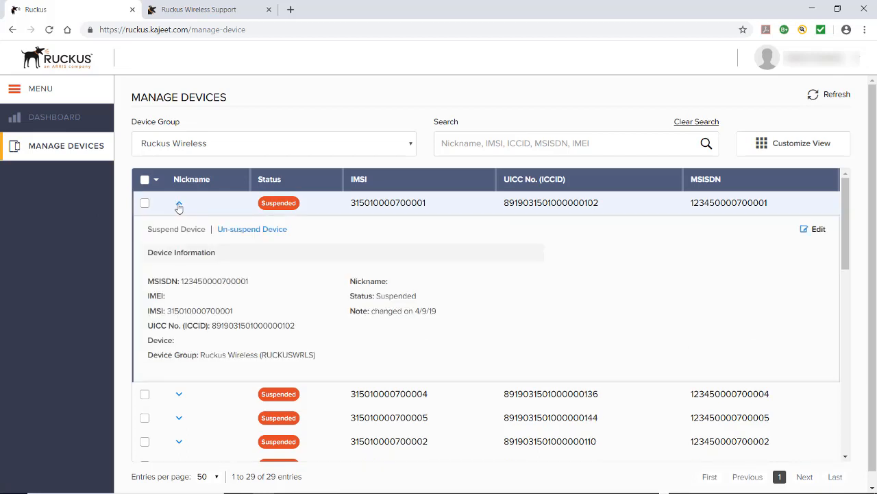
left_click(232, 230)
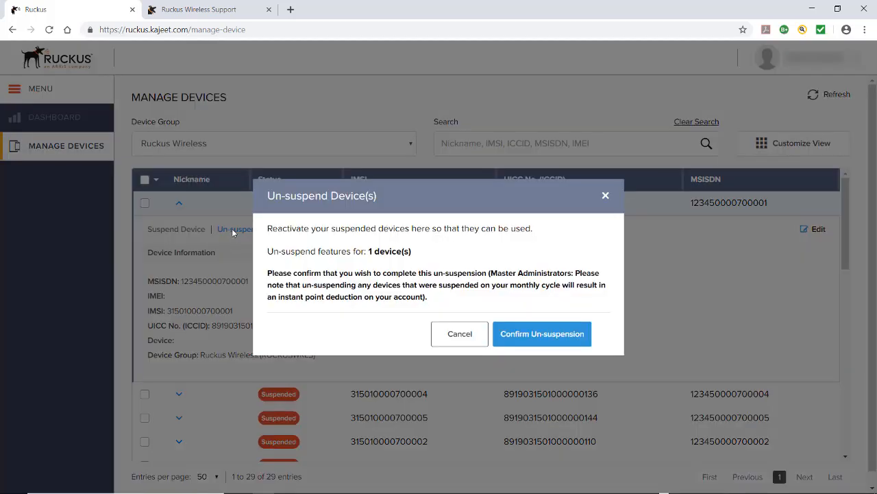
left_click(525, 339)
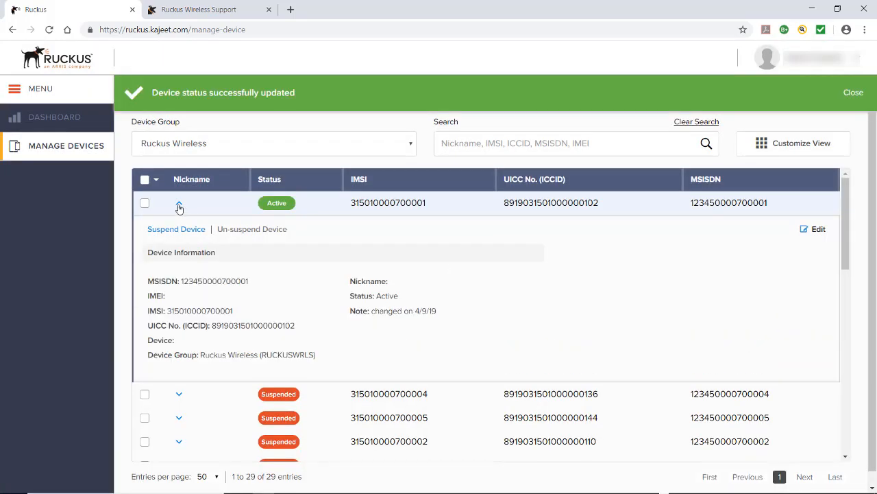
left_click(179, 206)
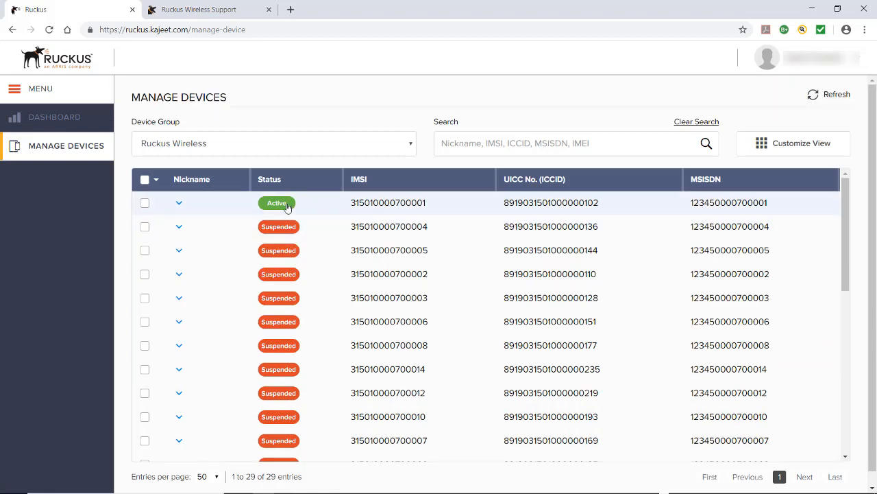
Edit the first device's information and enter the nickname "JPs Phone"
left_click(177, 204)
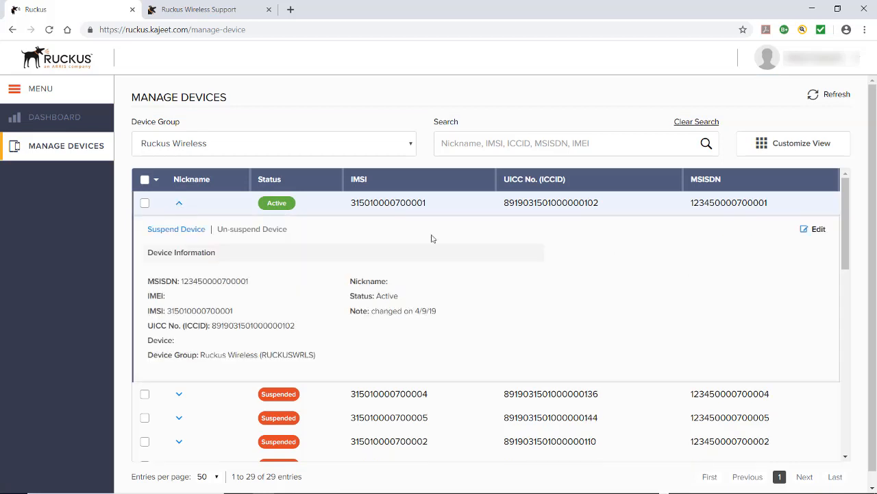
left_click(806, 232)
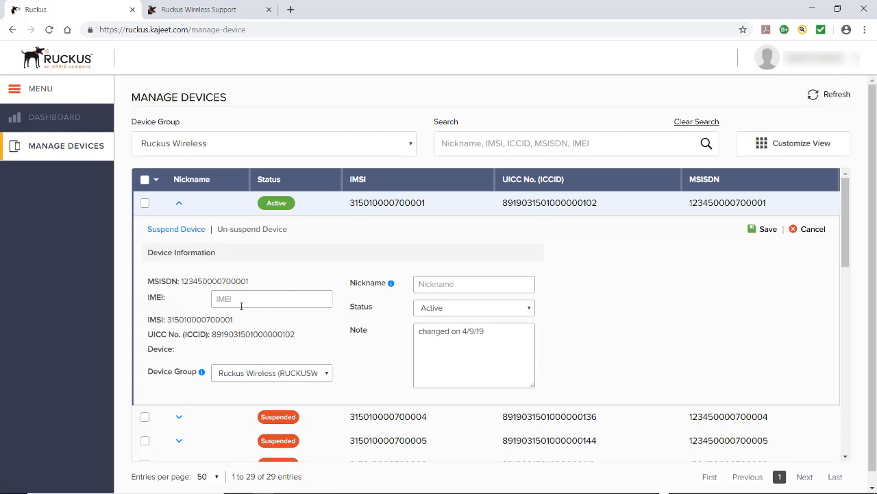
left_click(464, 284)
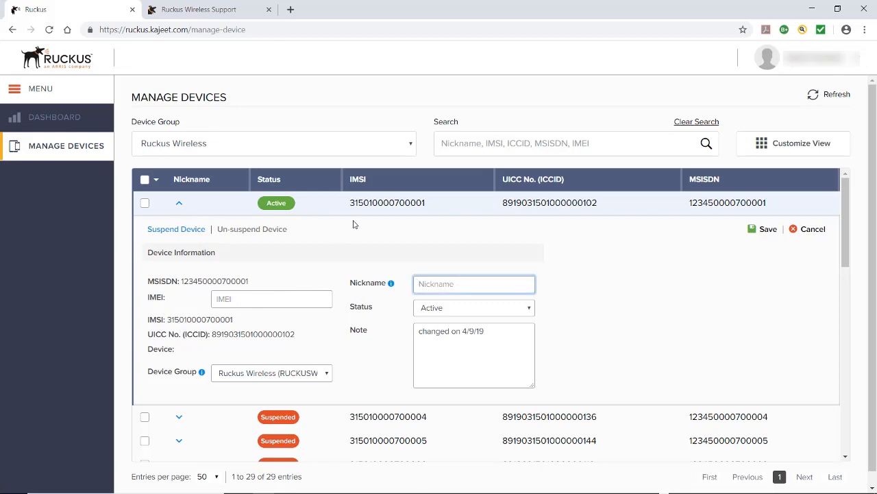
type("JPs Phone")
Change the first device's note to "changed on 4/101/9", save the device information and collapse its details
left_click(491, 333)
key("BackSpace")
key("BackSpace")
key("BackSpace")
key("BackSpace")
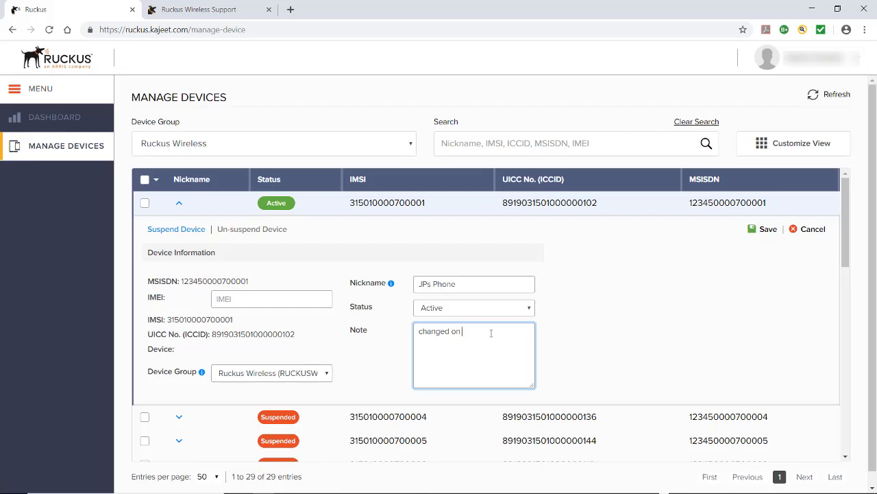
type("4/101/9")
left_click(768, 229)
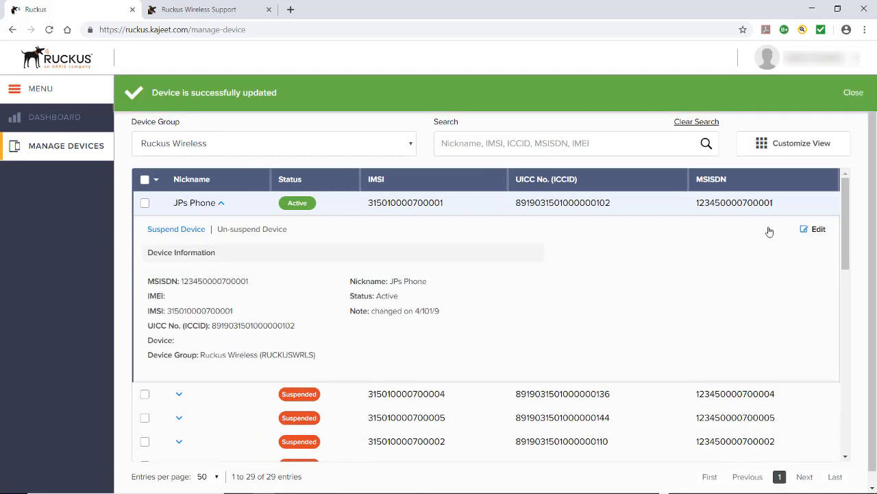
left_click(222, 206)
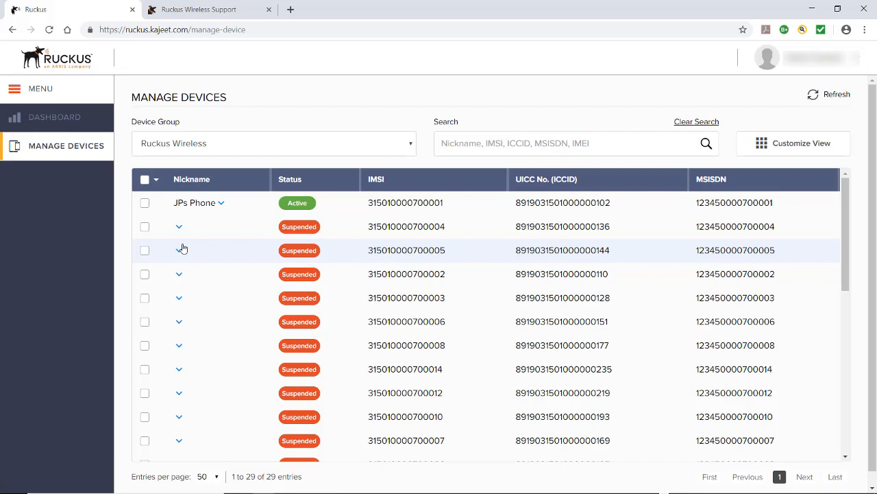
Un-suspend the three devices directly below JPs Phone with one bulk action and confirm the un-suspension
left_click(144, 227)
left_click(144, 278)
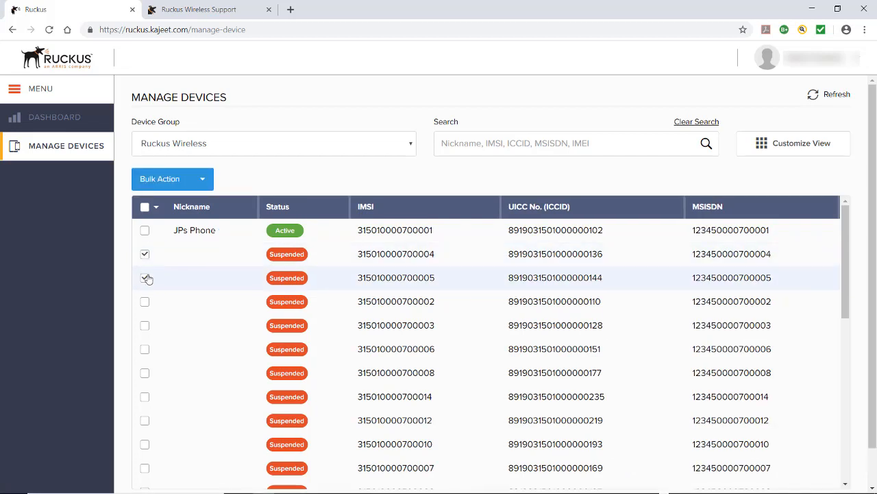
left_click(145, 303)
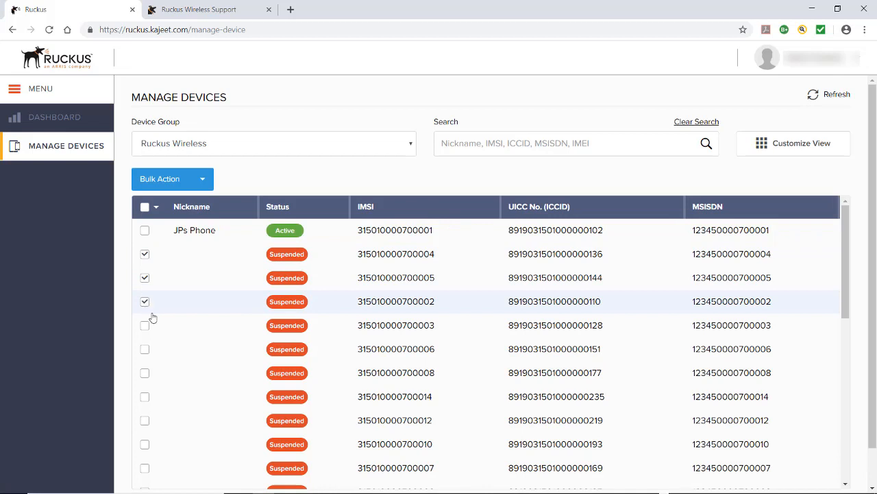
left_click(201, 180)
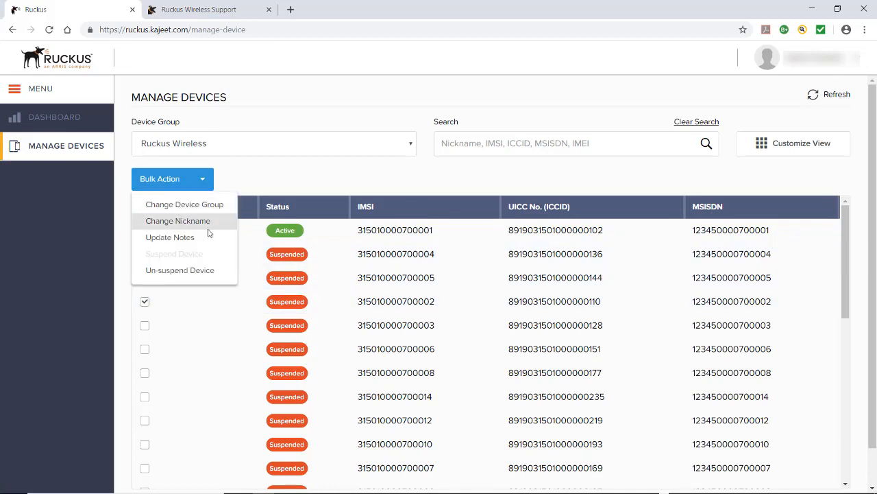
left_click(183, 272)
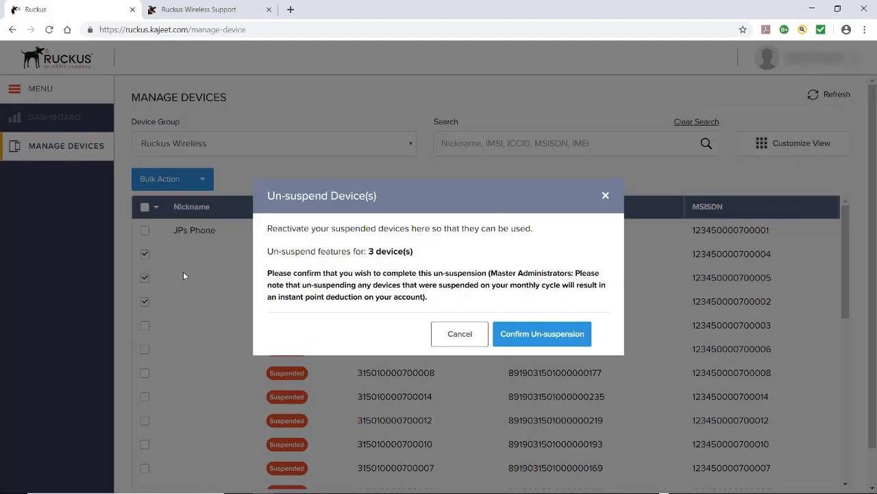
left_click(527, 336)
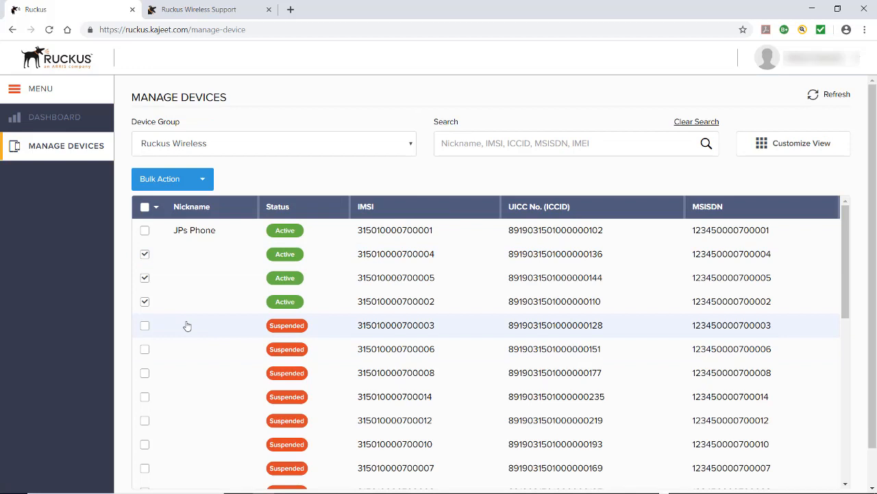
Deselect the three active devices directly below JPs Phone in the device list
left_click(145, 253)
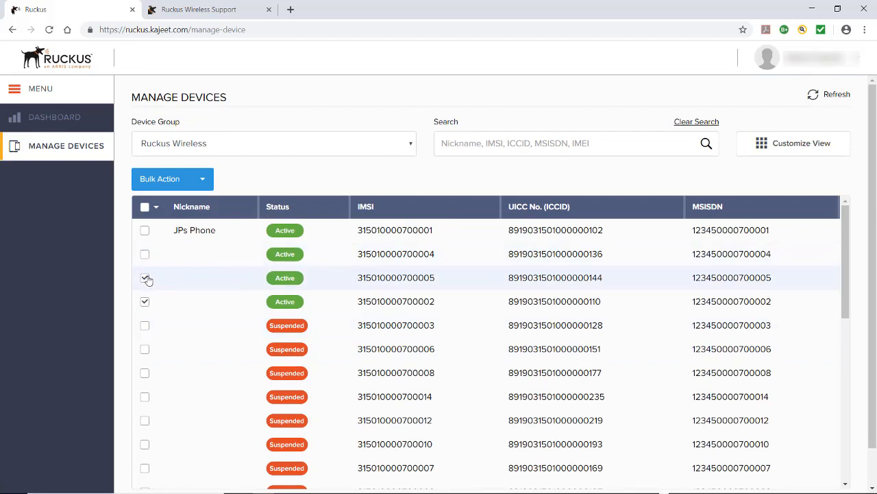
left_click(147, 278)
left_click(147, 276)
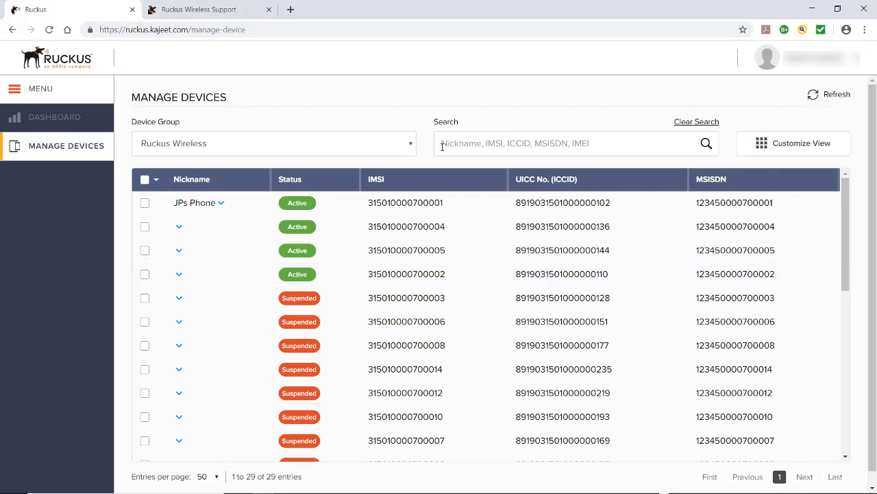
Search the device list by the first suspended device's IMSI and clear the search
left_click(439, 147)
key("ctrl+v")
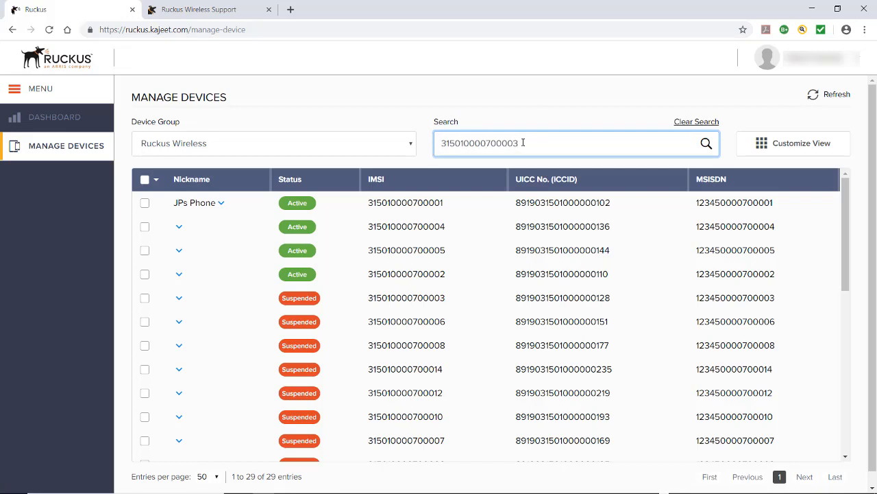
left_click(707, 145)
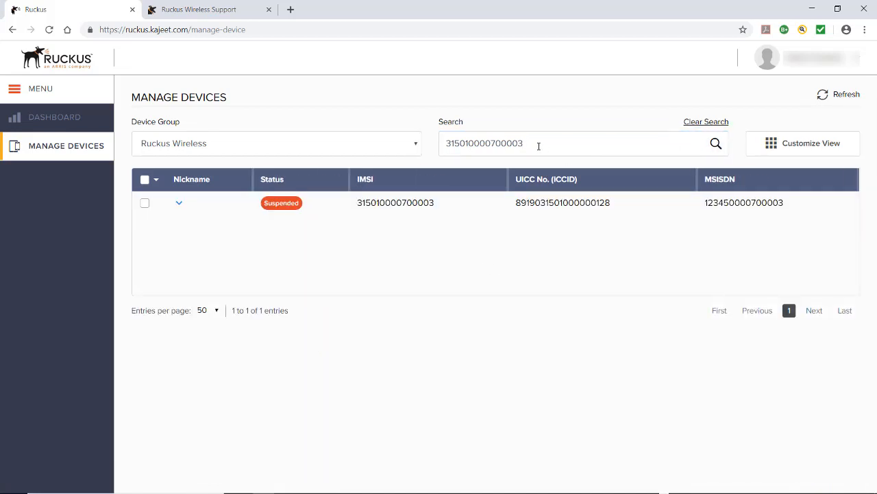
left_click(693, 123)
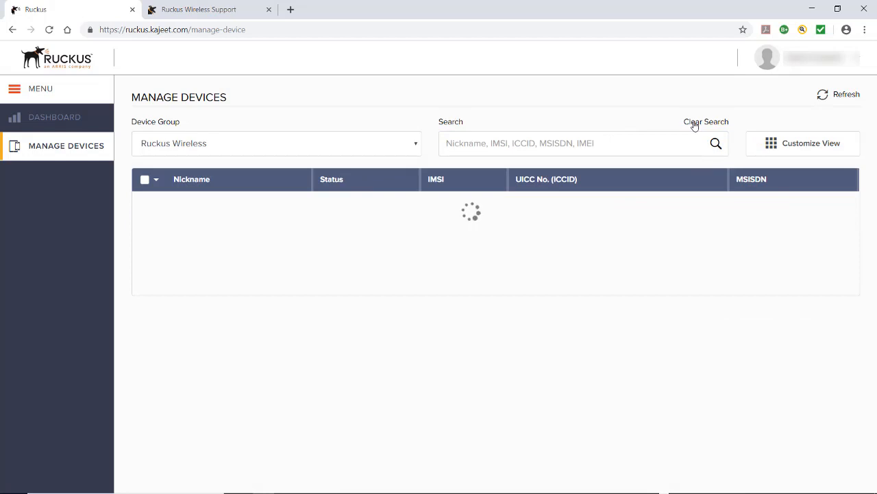
Customize the device table view to include the Device Group and IMEI columns and save the view
left_click(809, 145)
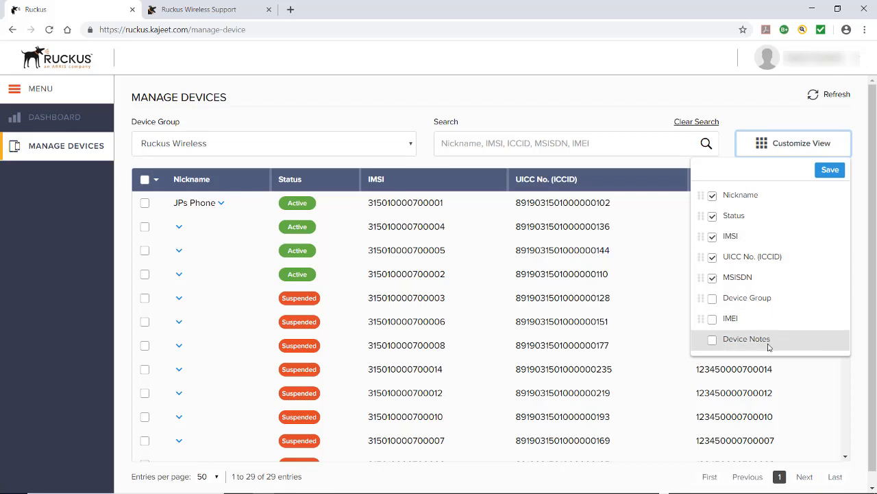
left_click(713, 303)
left_click(713, 318)
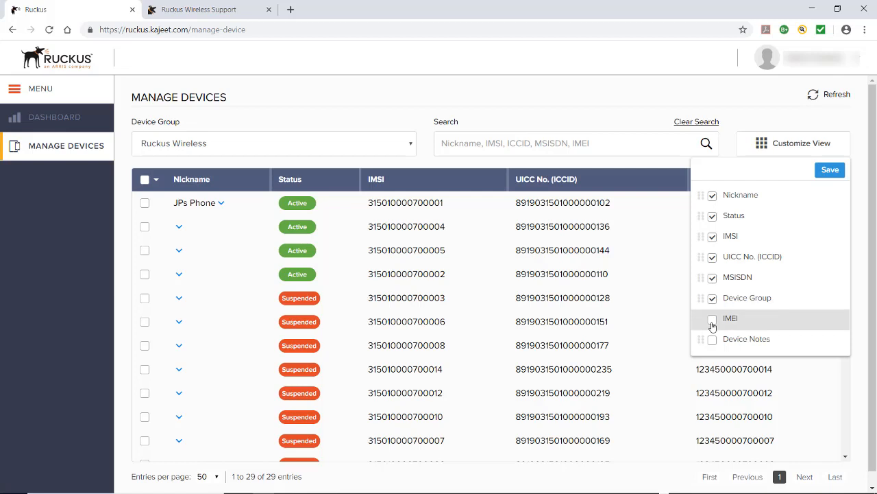
left_click(830, 170)
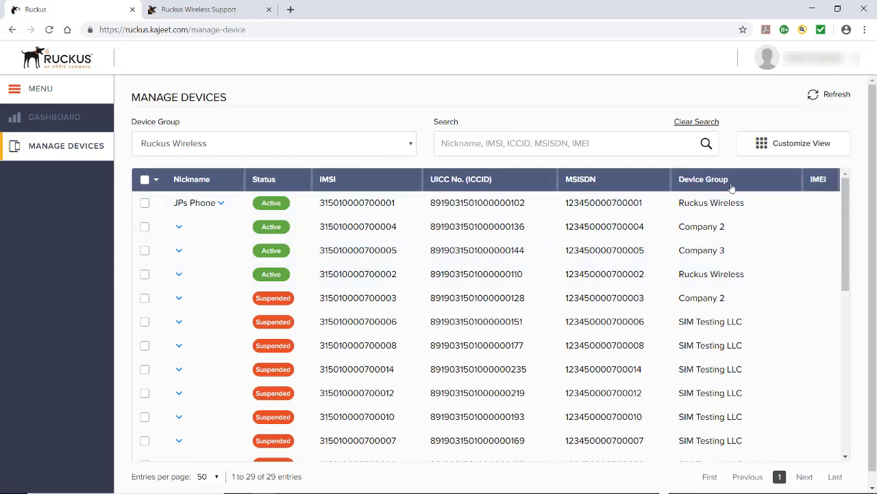
Remove the Device Group and IMEI columns from the customized device table view
left_click(780, 149)
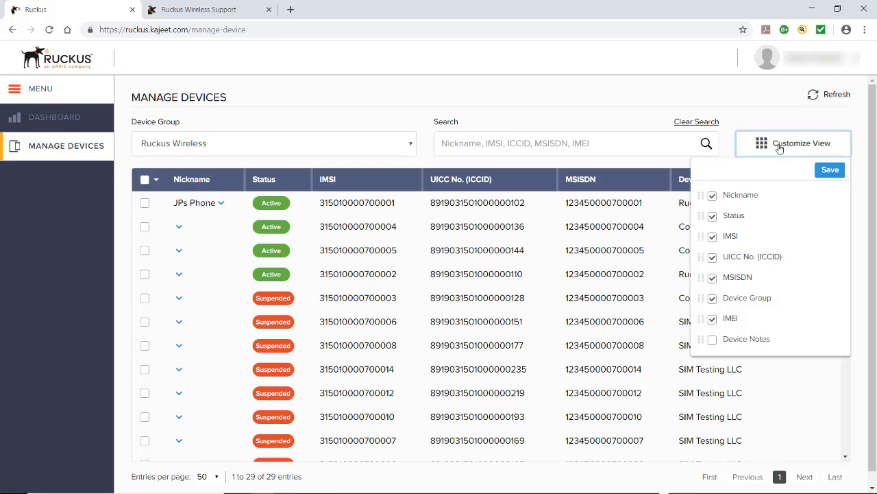
left_click(714, 303)
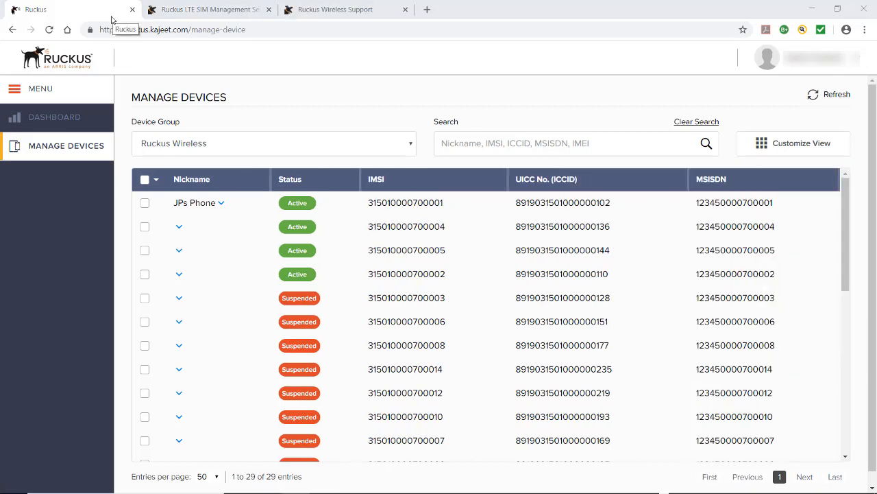
Review the SIM Management Services User Guide page and the Ruckus support portal's Submit A Case option, and return to Manage Devices
left_click(191, 11)
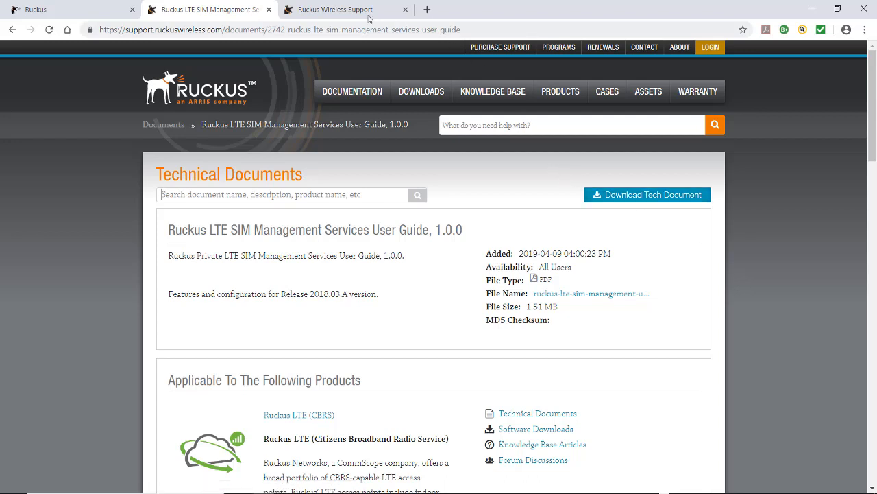
left_click(328, 11)
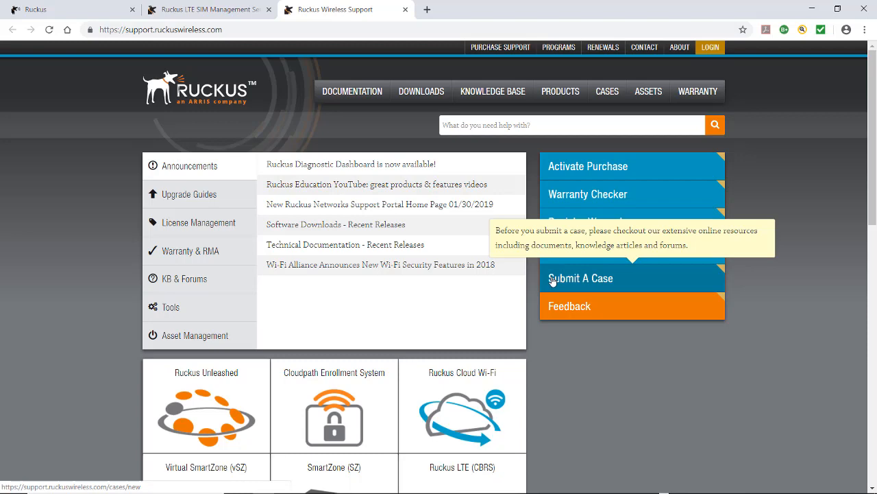
left_click(39, 12)
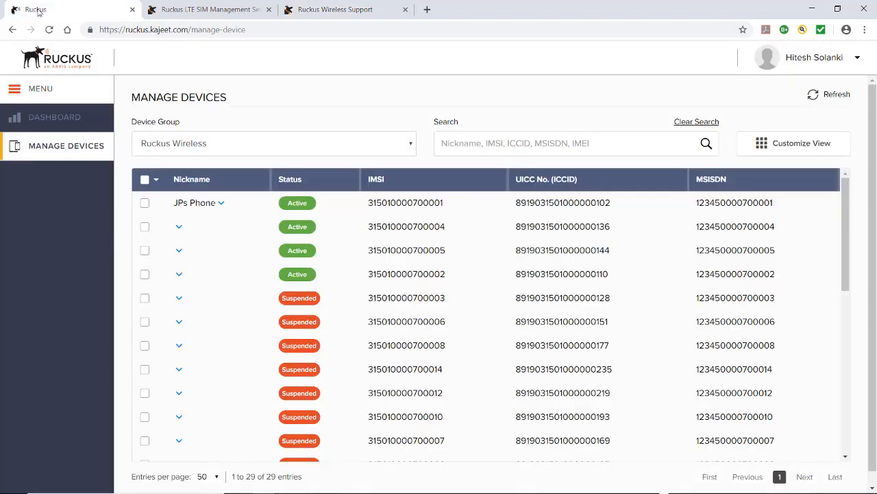